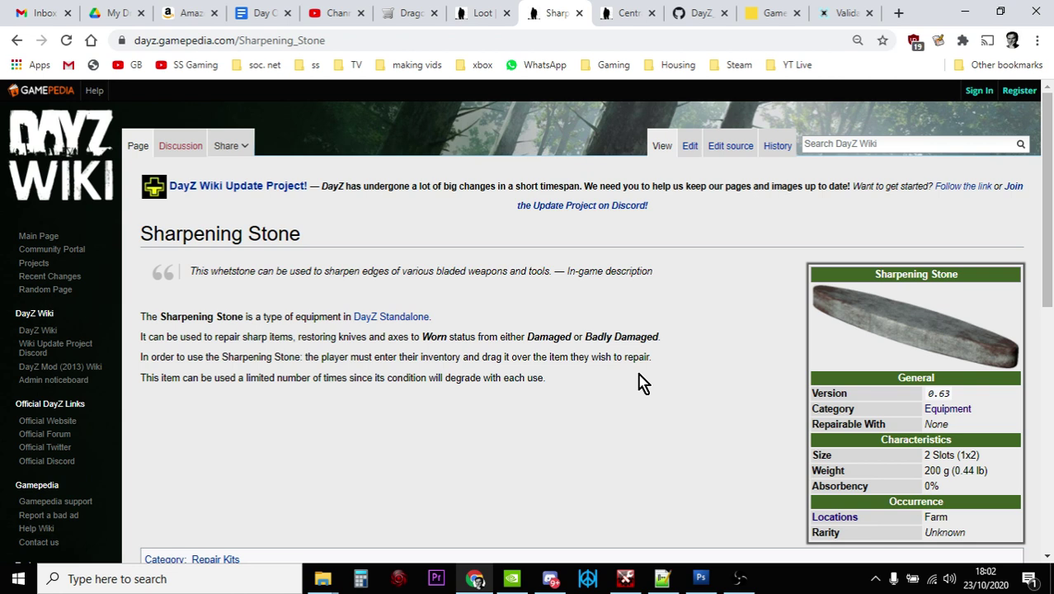
Switch to the Nitrado tab showing the DayZ server dashboard with its usage graphs
{"action": "left_click", "coordinate": [772, 14]}
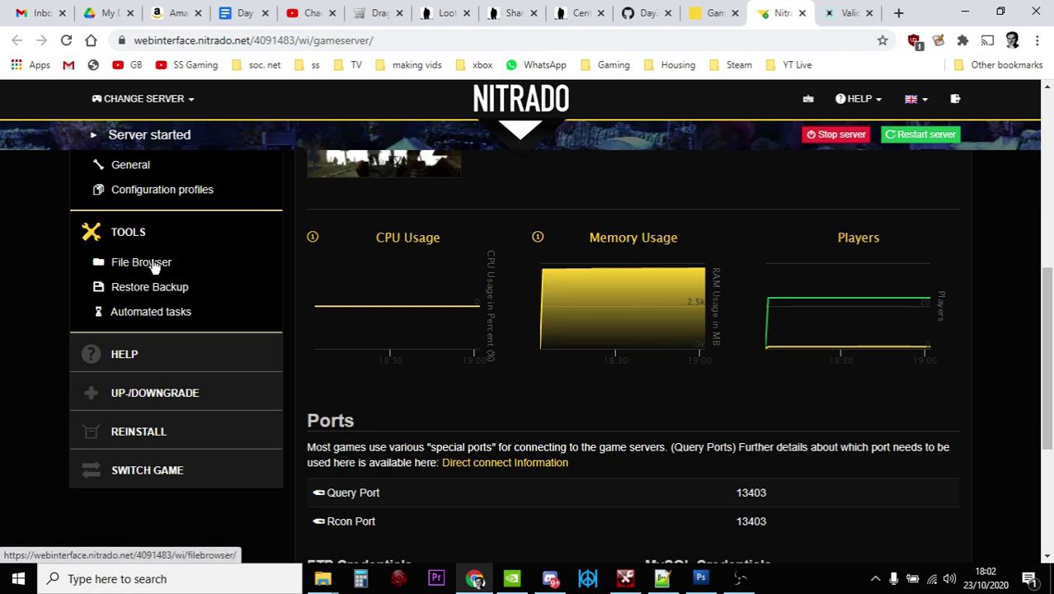
In Nitrado's File Browser, go to dayzps_missions > dayzOffline.chernarusplus > db to reach types.xml
{"action": "left_click", "coordinate": [141, 262]}
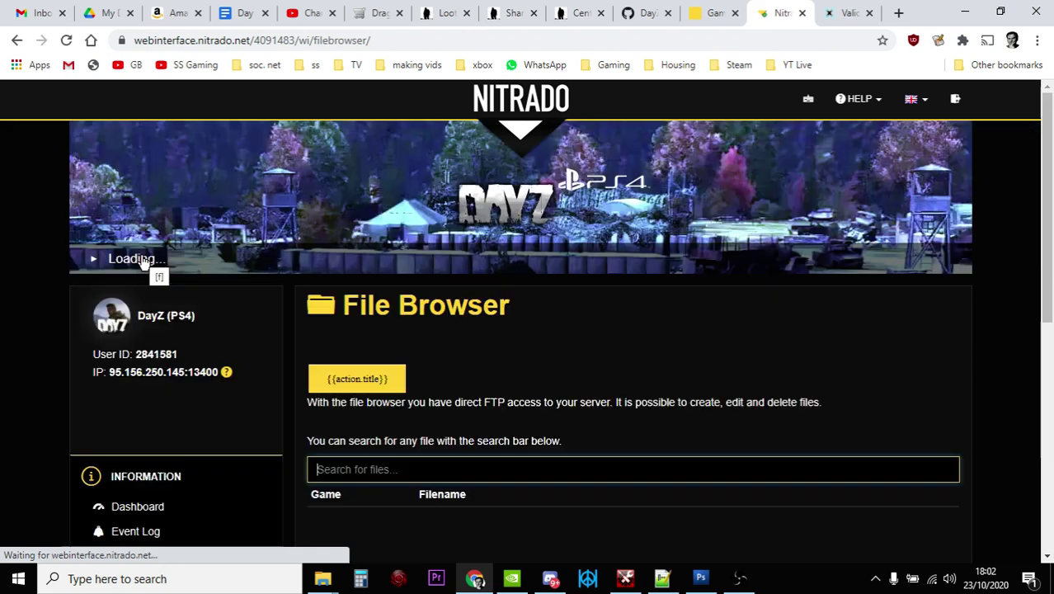
{"action": "scroll", "coordinate": [412, 293], "scroll_direction": "down", "scroll_amount": 1}
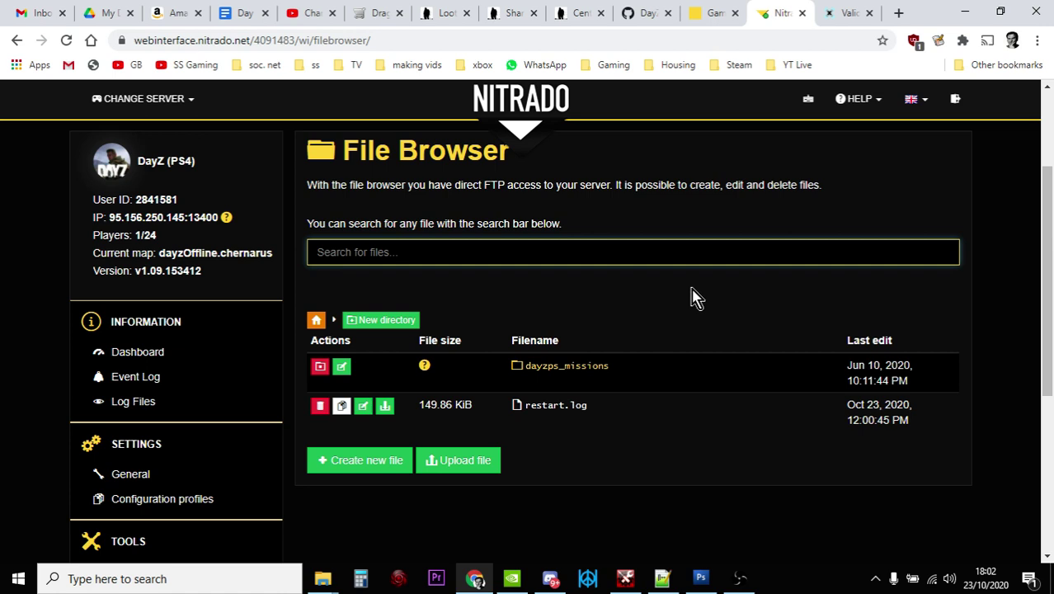
{"action": "left_click", "coordinate": [586, 368]}
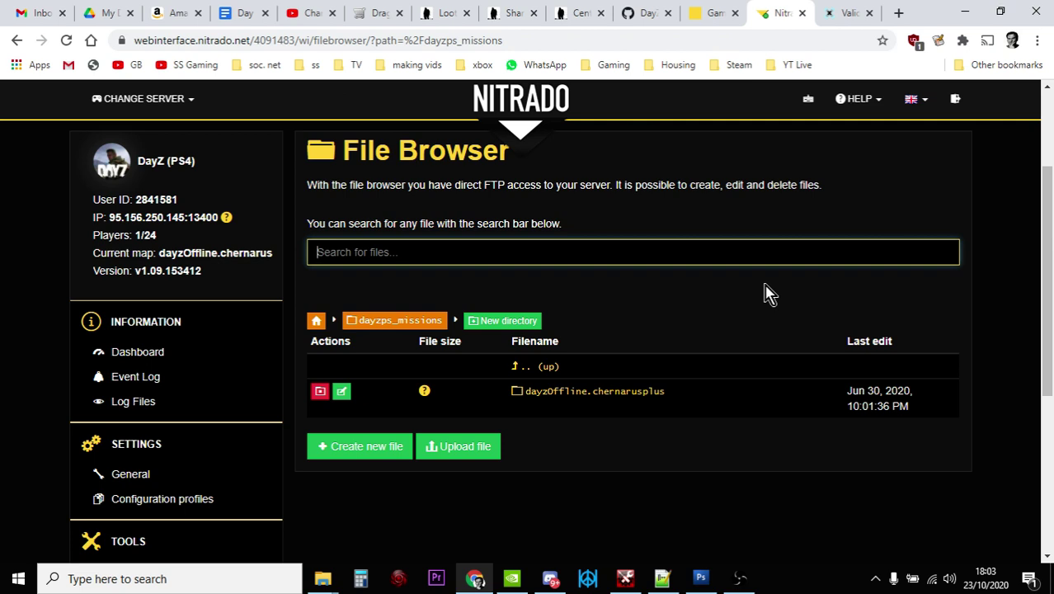
{"action": "left_click", "coordinate": [633, 395]}
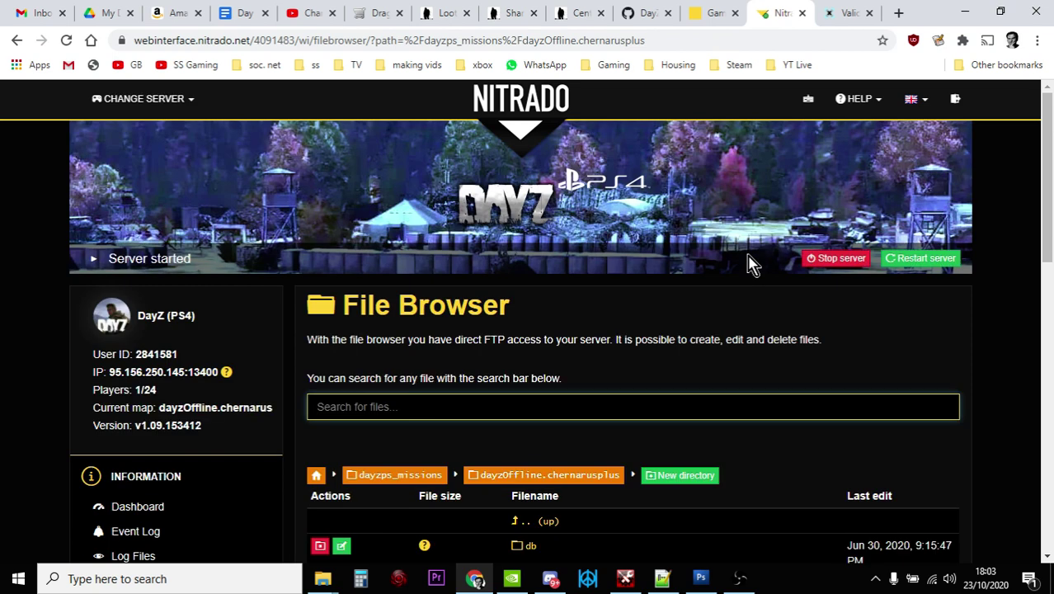
{"action": "scroll", "coordinate": [751, 262], "scroll_direction": "down", "scroll_amount": 3}
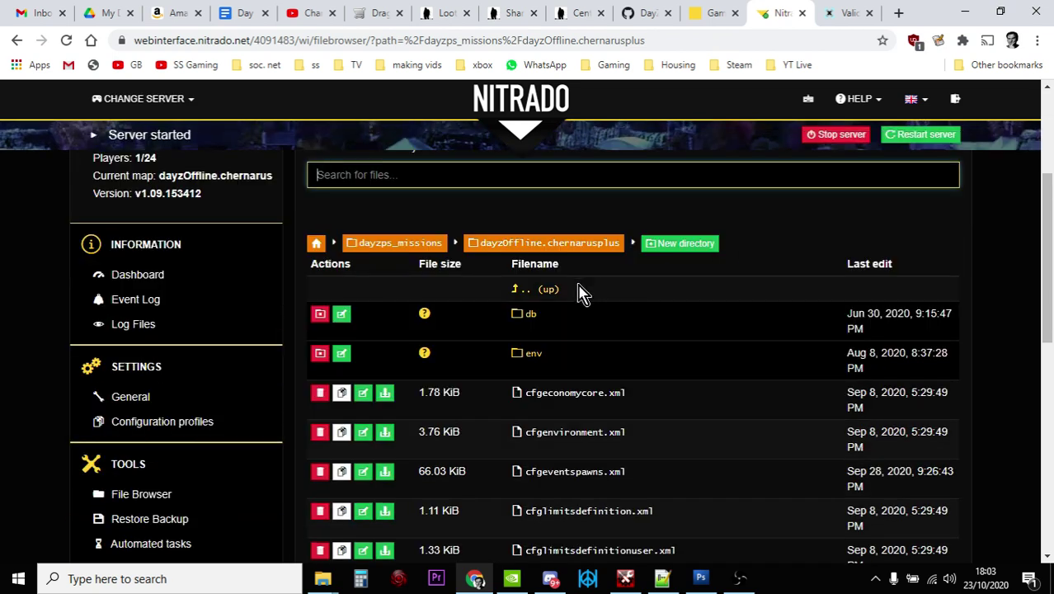
{"action": "left_click", "coordinate": [530, 316]}
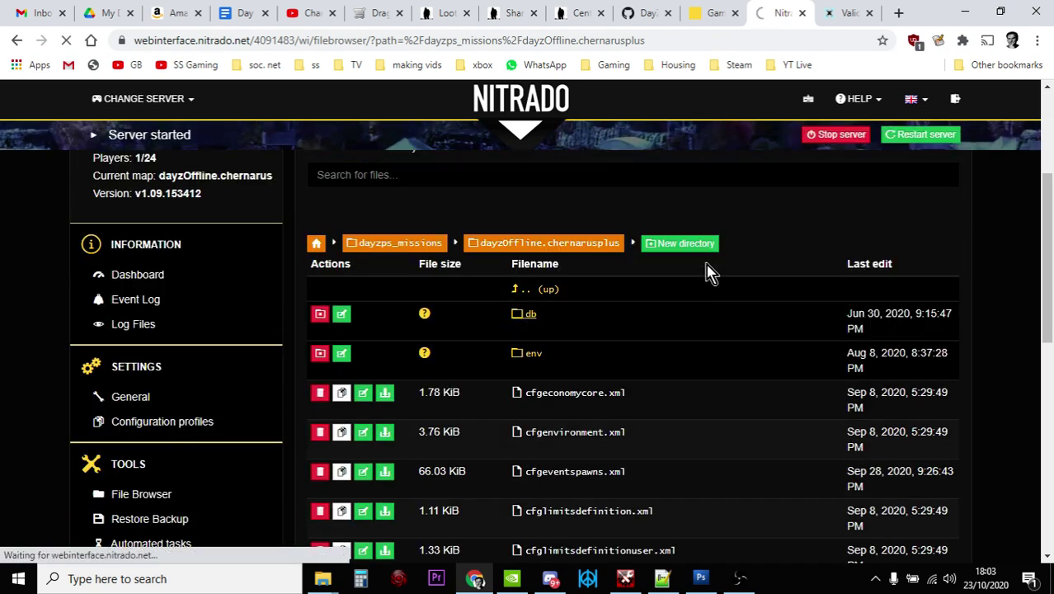
{"action": "scroll", "coordinate": [707, 272], "scroll_direction": "down", "scroll_amount": 3}
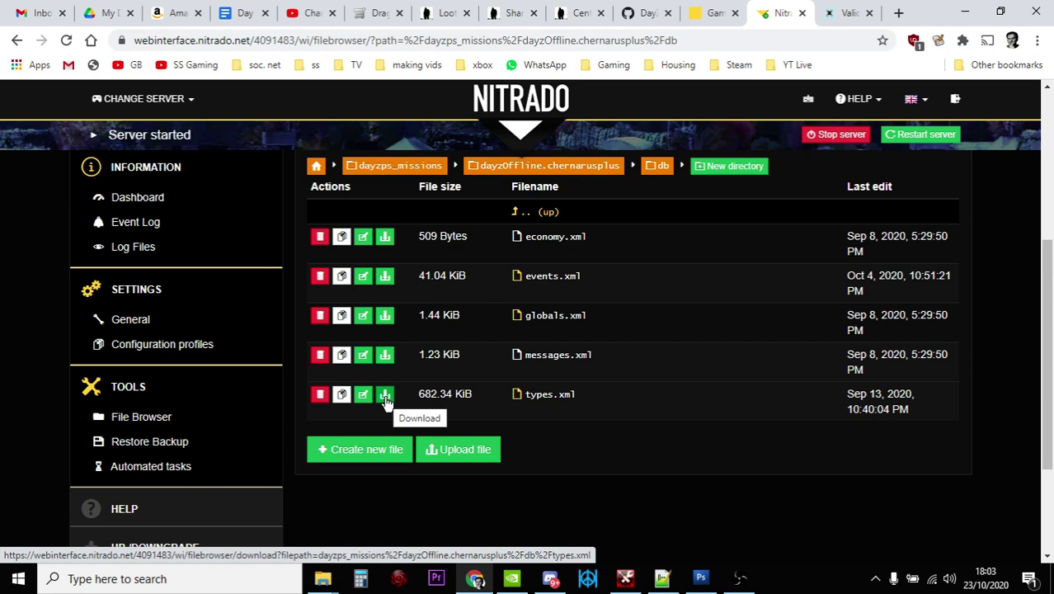
Bring the local '109 vanilla files' folder window forward in File Explorer
{"action": "mouse_move", "coordinate": [322, 577]}
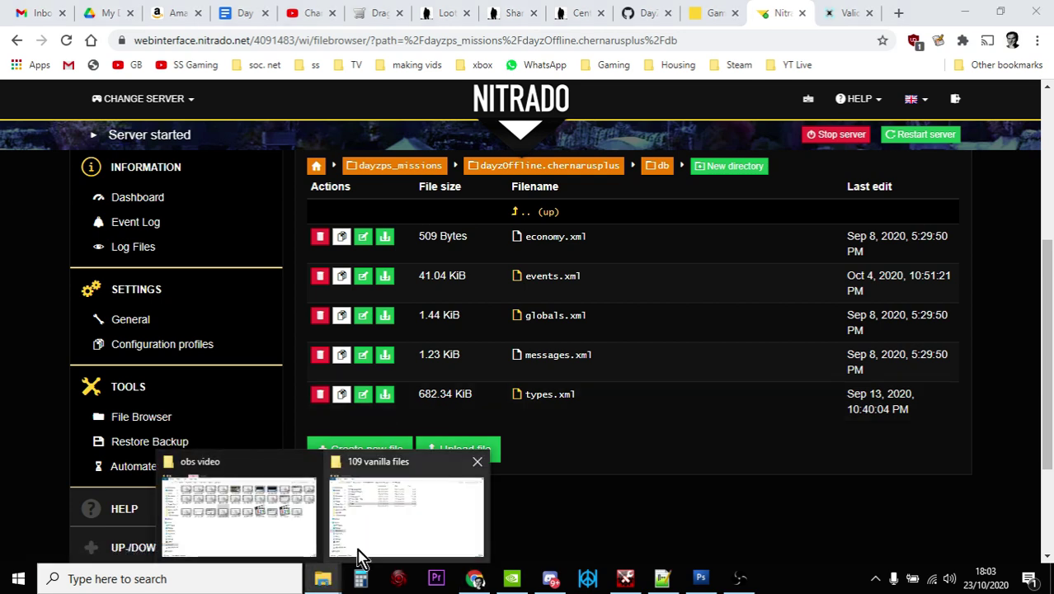
{"action": "left_click", "coordinate": [421, 544]}
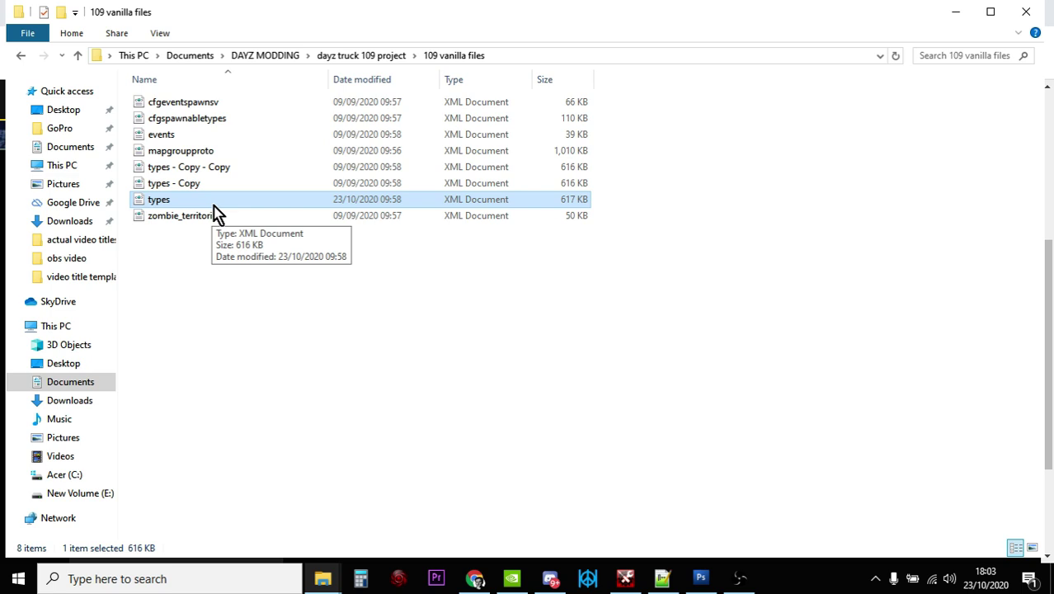
In types.xml, search for 'whetstone' to reach its entry showing nominal 70 and min 50
{"action": "left_click", "coordinate": [662, 578]}
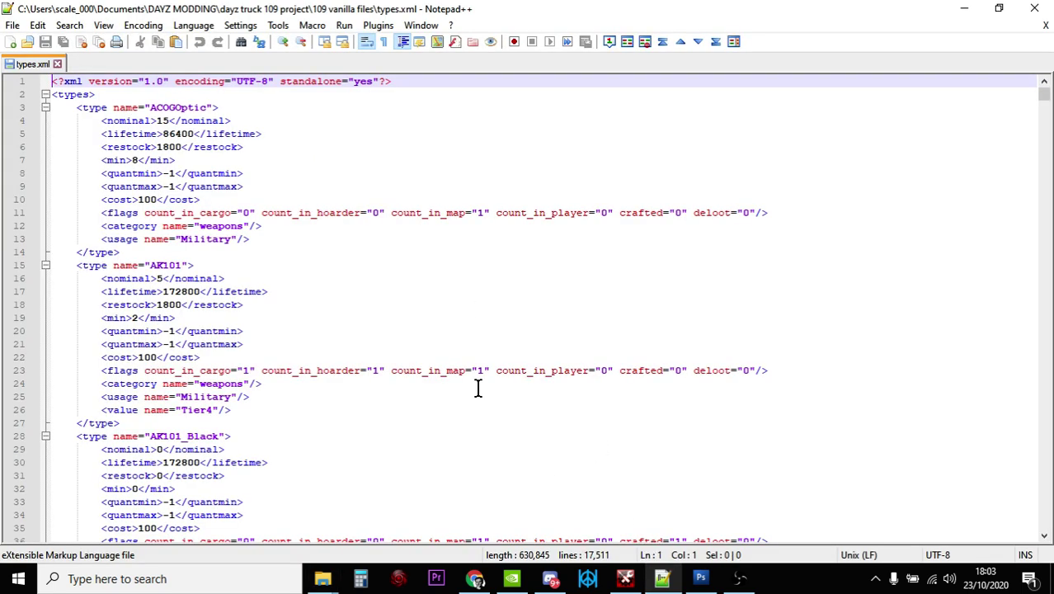
{"action": "left_click", "coordinate": [336, 107]}
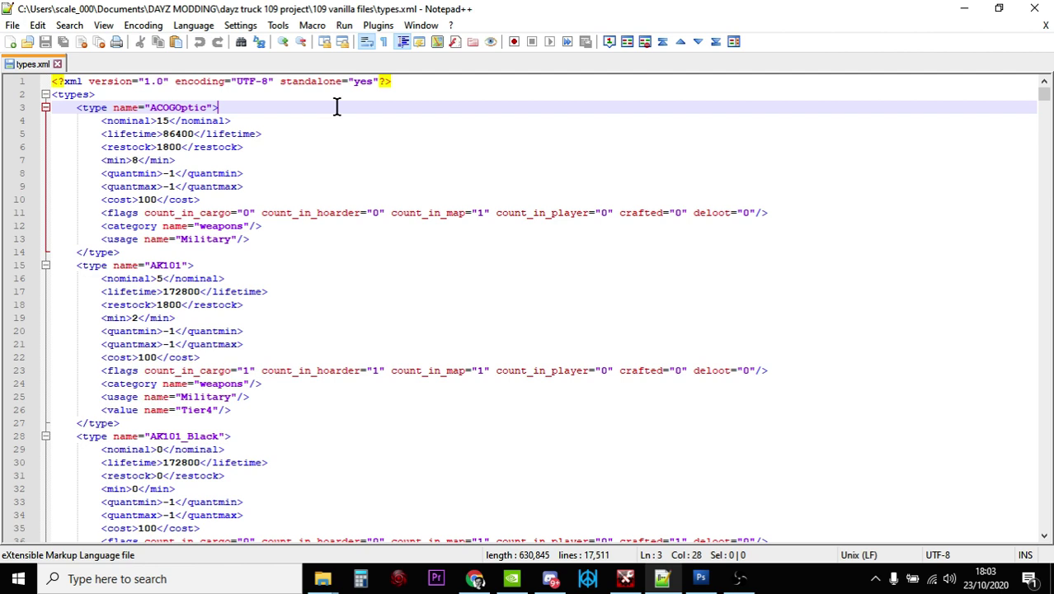
{"action": "key", "text": "ctrl+f"}
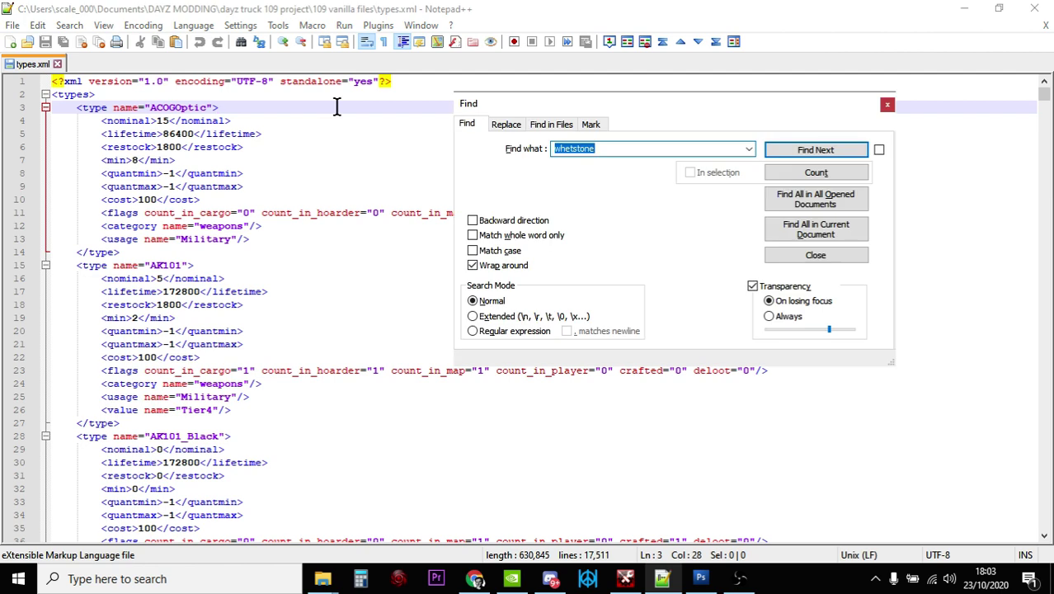
{"action": "left_click", "coordinate": [612, 148]}
{"action": "left_click", "coordinate": [826, 153]}
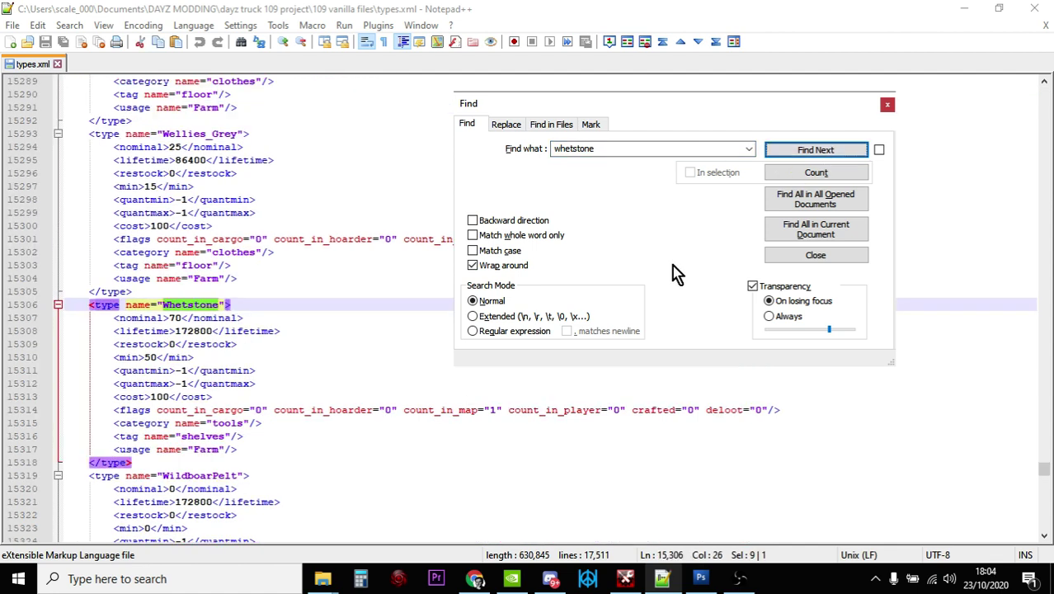
{"action": "left_click", "coordinate": [888, 104]}
{"action": "left_click", "coordinate": [494, 332]}
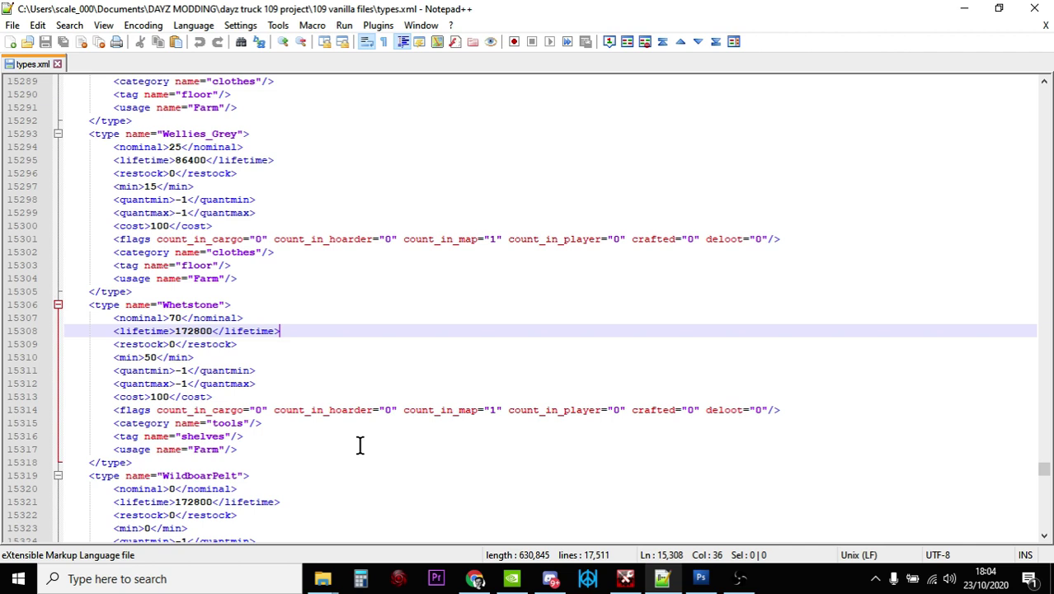
{"action": "scroll", "coordinate": [360, 445], "scroll_direction": "down", "scroll_amount": 2}
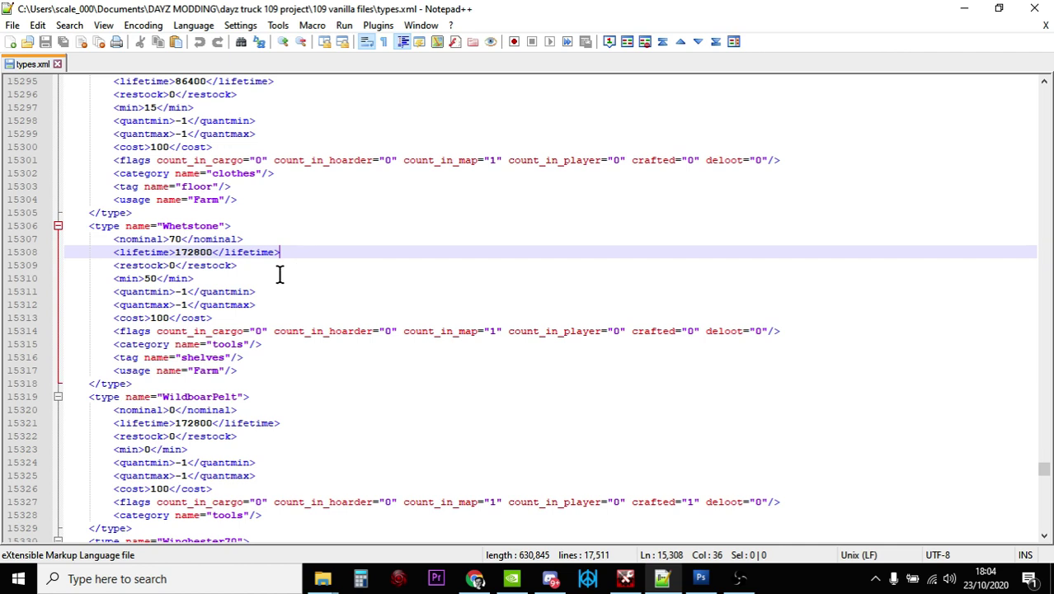
{"action": "left_click", "coordinate": [156, 278]}
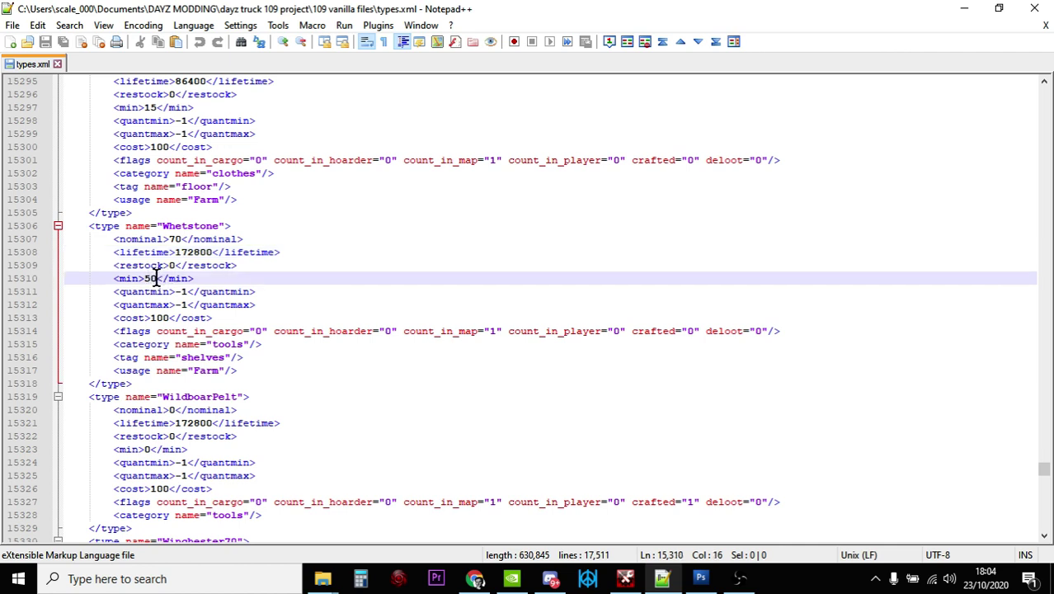
{"action": "left_click", "coordinate": [509, 331]}
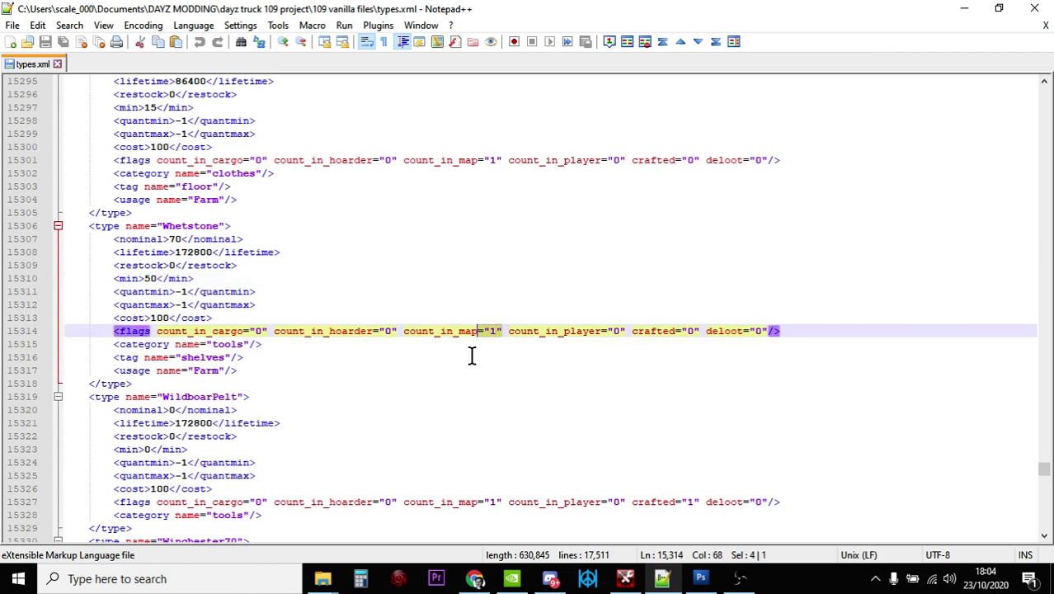
{"action": "left_click", "coordinate": [472, 357]}
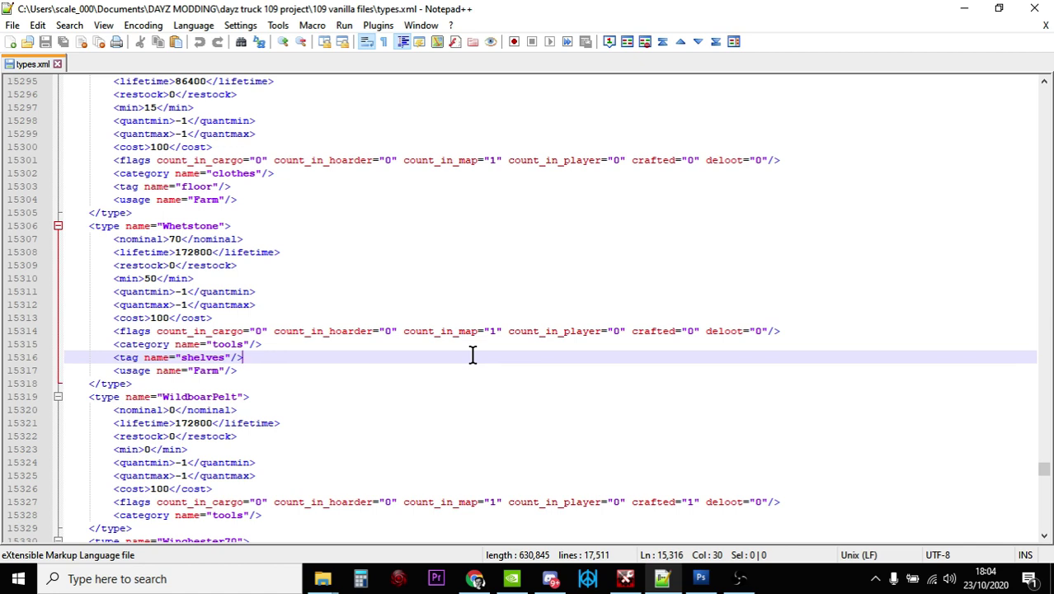
{"action": "left_click", "coordinate": [263, 343]}
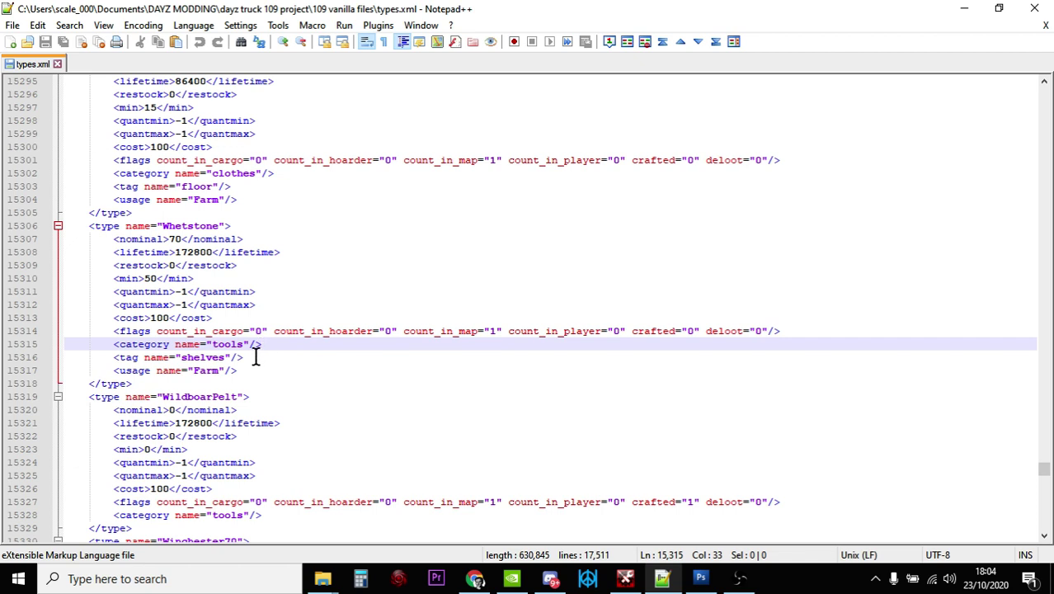
{"action": "left_click", "coordinate": [255, 370]}
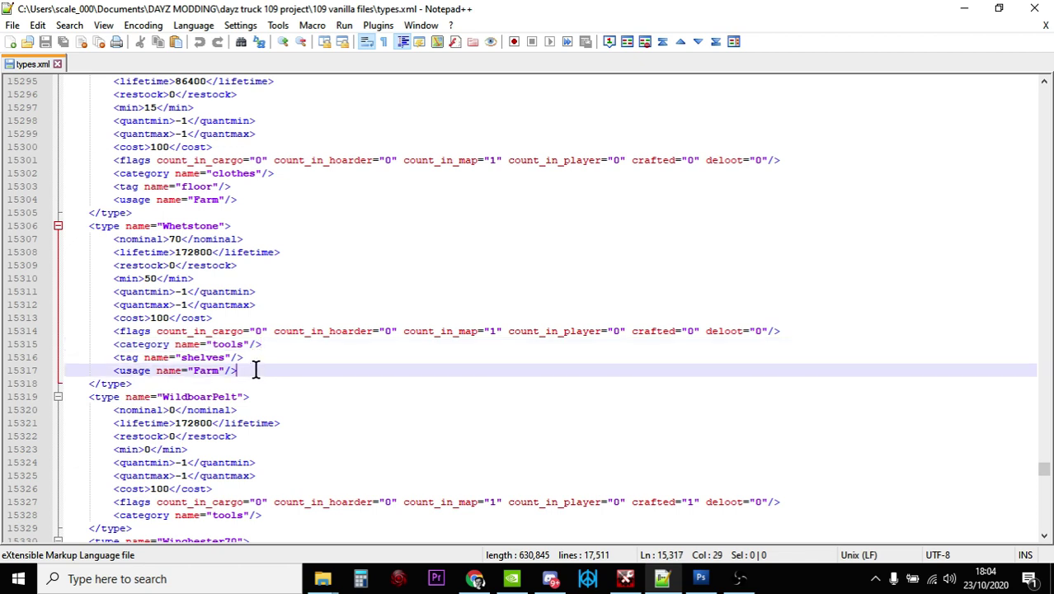
Change Whetstone's nominal from 70 to 100 and its min from 50 to 90
{"action": "left_click", "coordinate": [181, 239]}
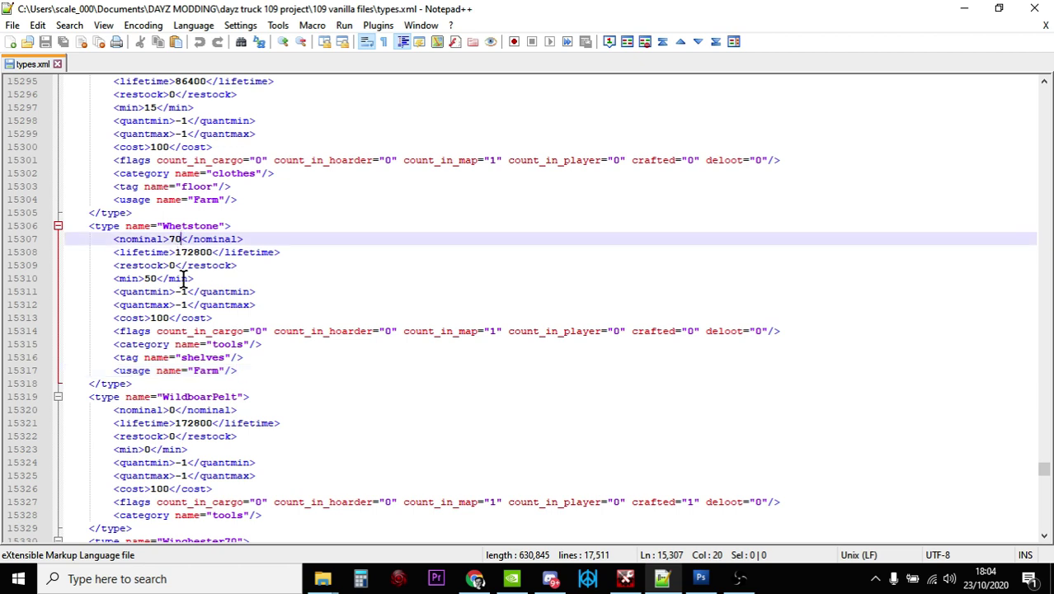
{"action": "key", "text": "BackSpace"}
{"action": "key", "text": "BackSpace"}
{"action": "type", "text": "100"}
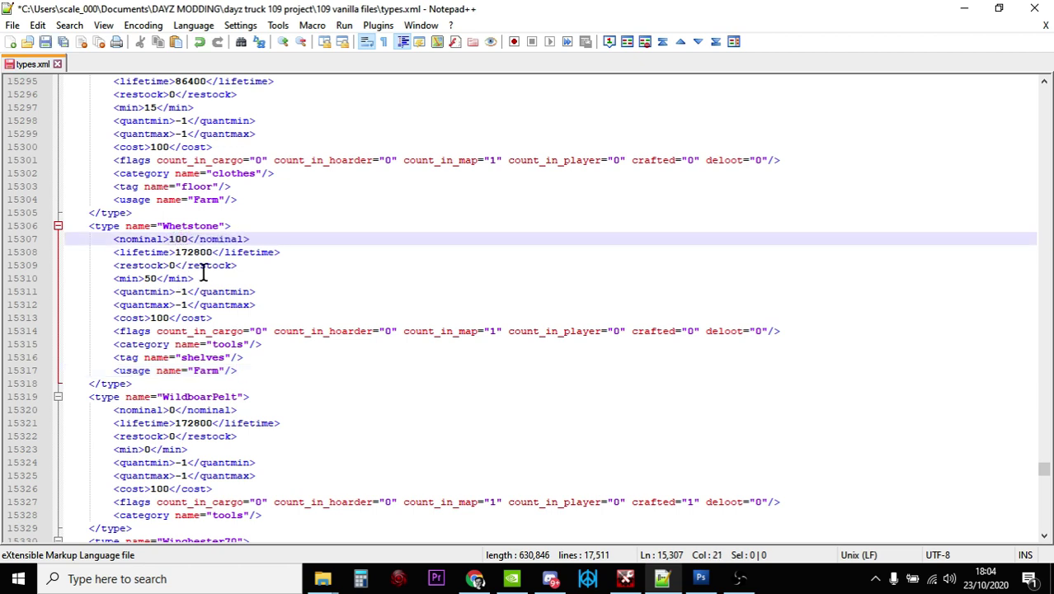
{"action": "left_click", "coordinate": [157, 279]}
{"action": "key", "text": "BackSpace"}
{"action": "key", "text": "BackSpace"}
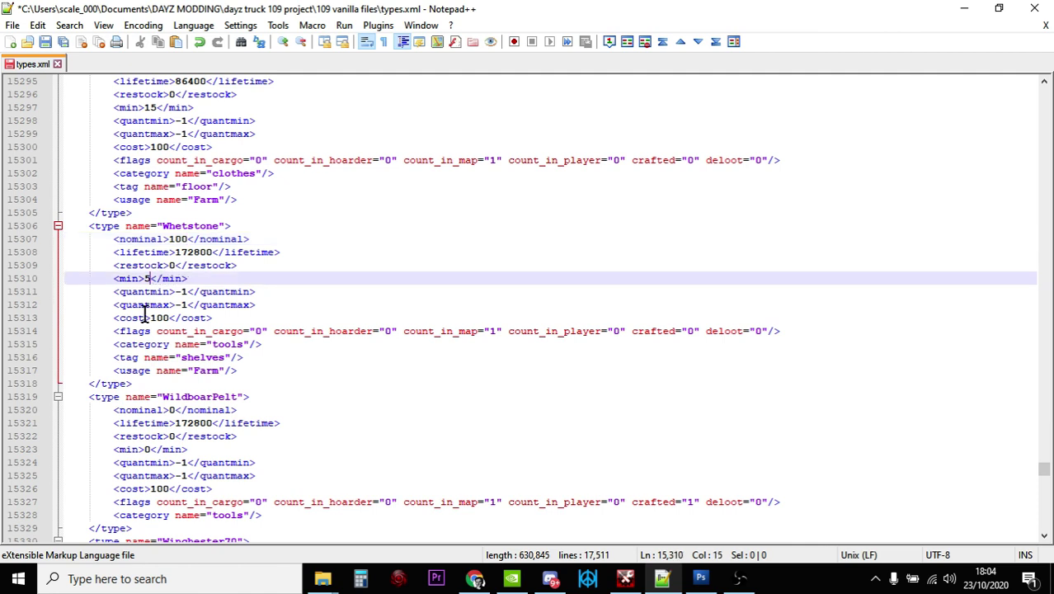
{"action": "type", "text": "90"}
{"action": "left_click", "coordinate": [273, 369]}
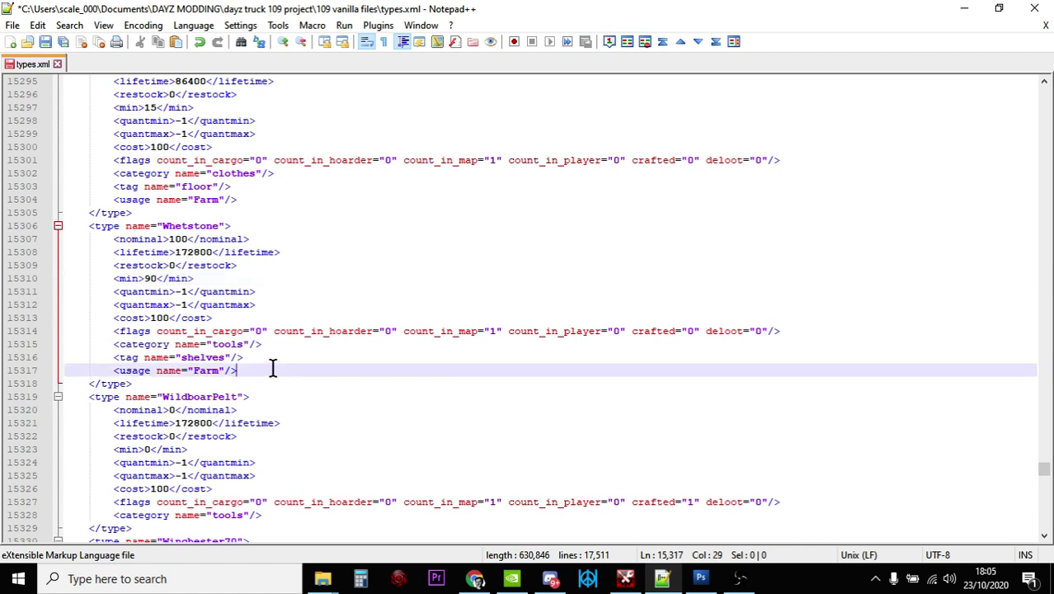
Copy the <usage name="Farm"/> line and paste it twice below, giving three Farm usage lines
{"action": "left_click_drag", "start_coordinate": [250, 369], "coordinate": [113, 369]}
{"action": "key", "text": "ctrl+c"}
{"action": "right_click", "coordinate": [134, 377]}
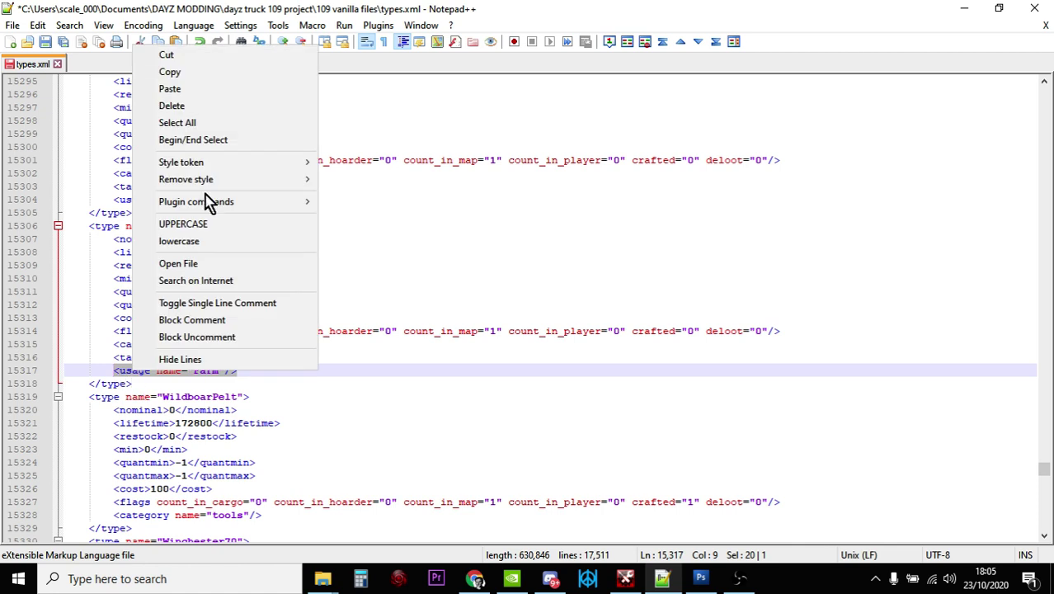
{"action": "left_click", "coordinate": [186, 73]}
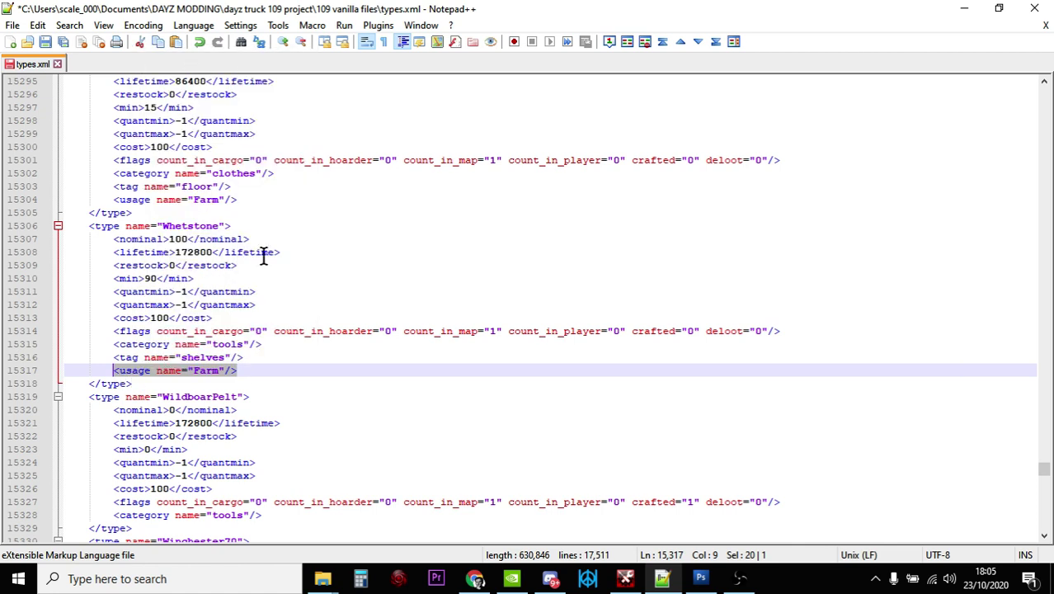
{"action": "left_click", "coordinate": [276, 374]}
{"action": "key", "text": "Return"}
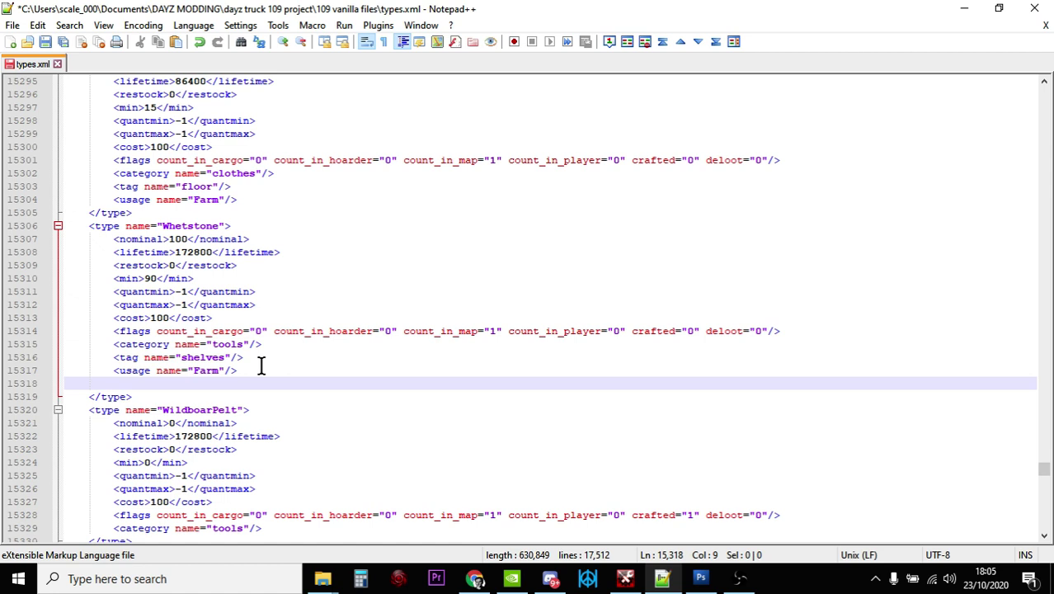
{"action": "right_click", "coordinate": [148, 382]}
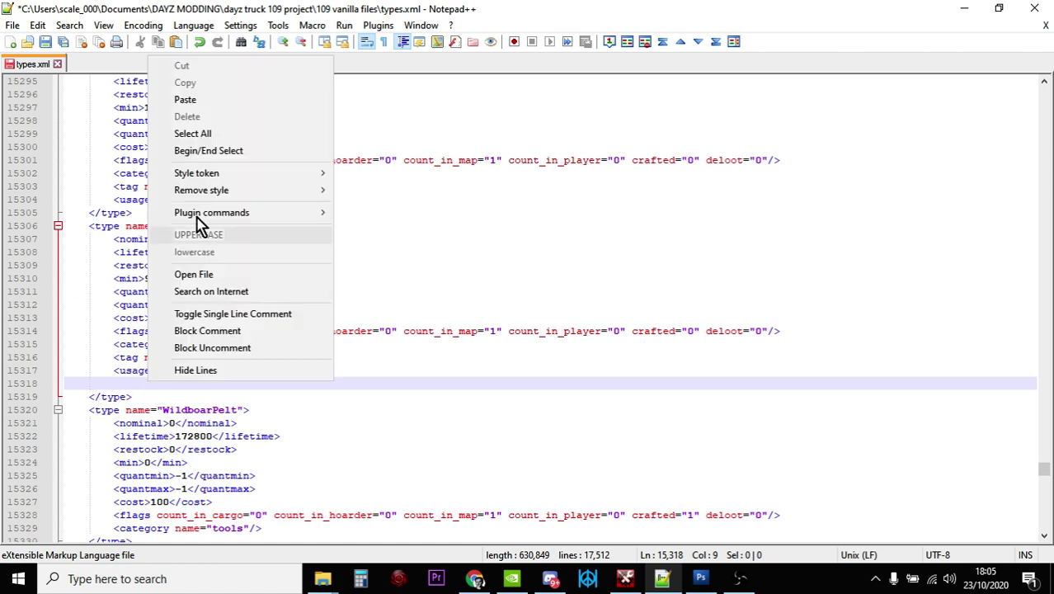
{"action": "left_click", "coordinate": [210, 101]}
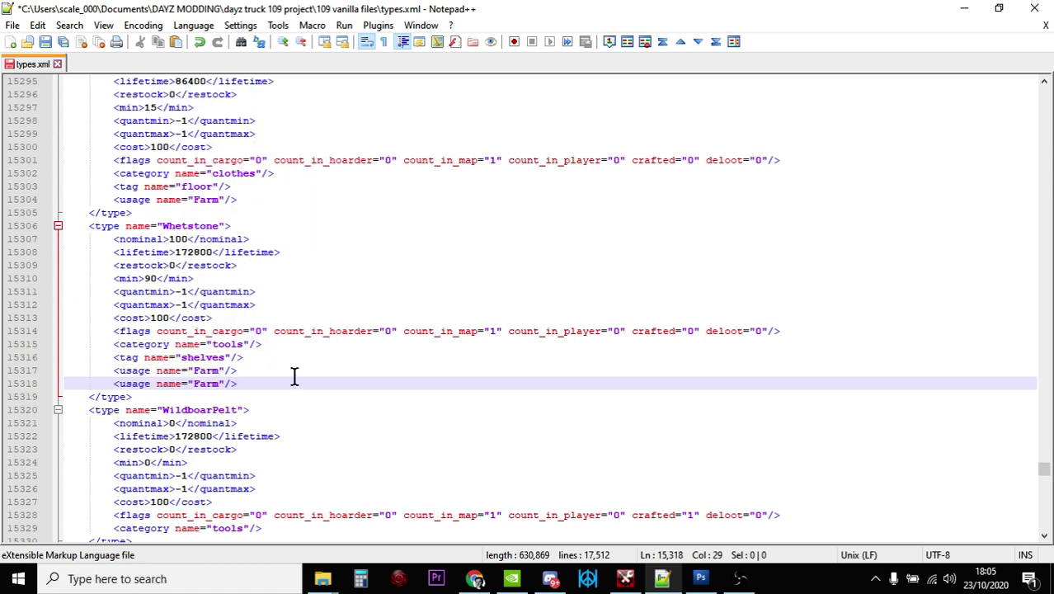
{"action": "key", "text": "Return"}
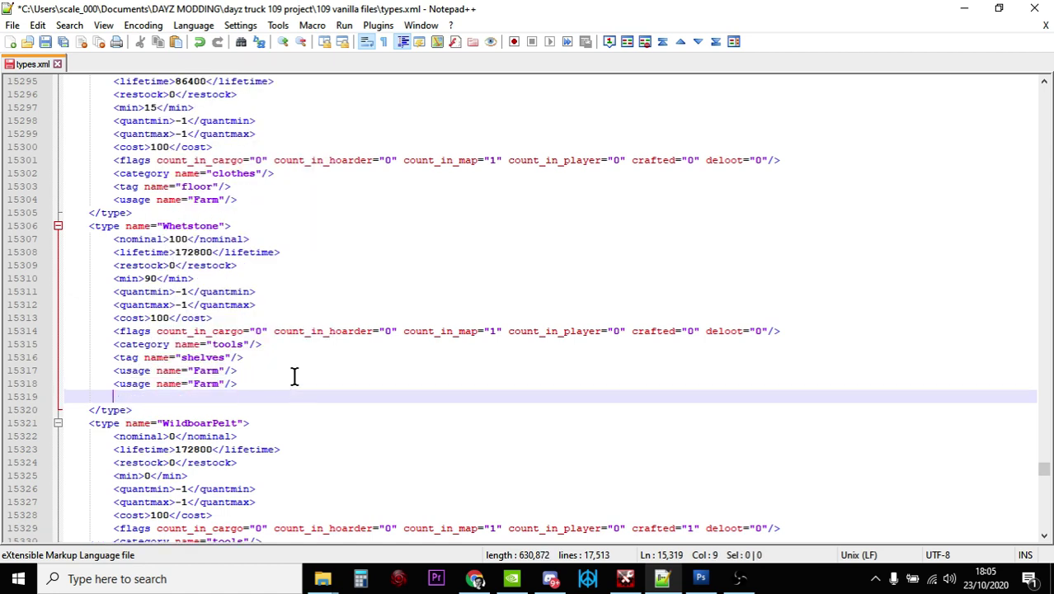
{"action": "right_click", "coordinate": [142, 397]}
{"action": "left_click", "coordinate": [214, 115]}
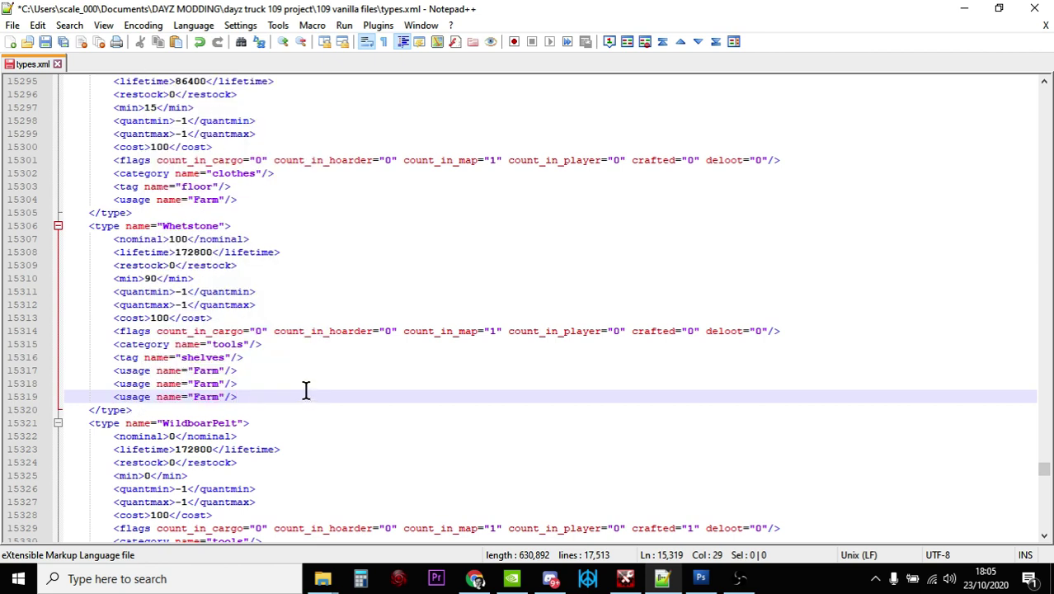
{"action": "left_click", "coordinate": [282, 345]}
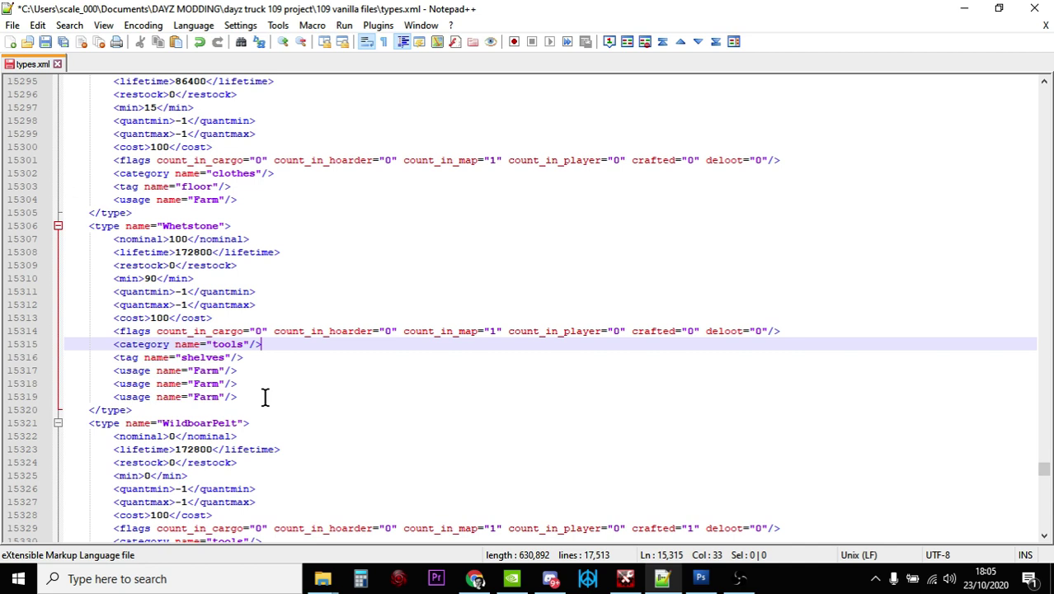
{"action": "left_click", "coordinate": [476, 578]}
{"action": "left_click", "coordinate": [556, 16]}
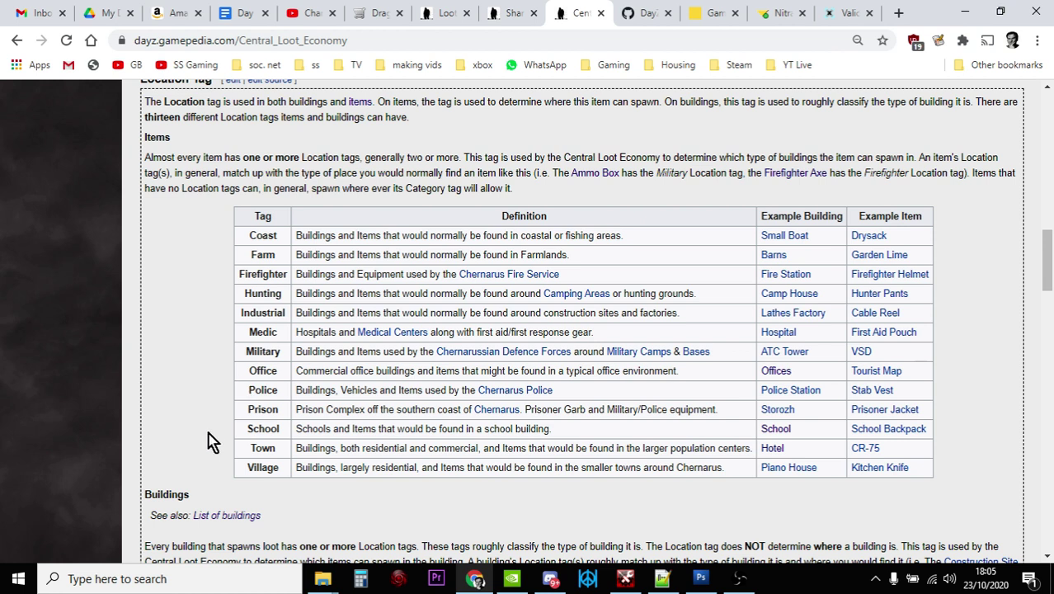
{"action": "left_click_drag", "start_coordinate": [246, 448], "coordinate": [280, 469]}
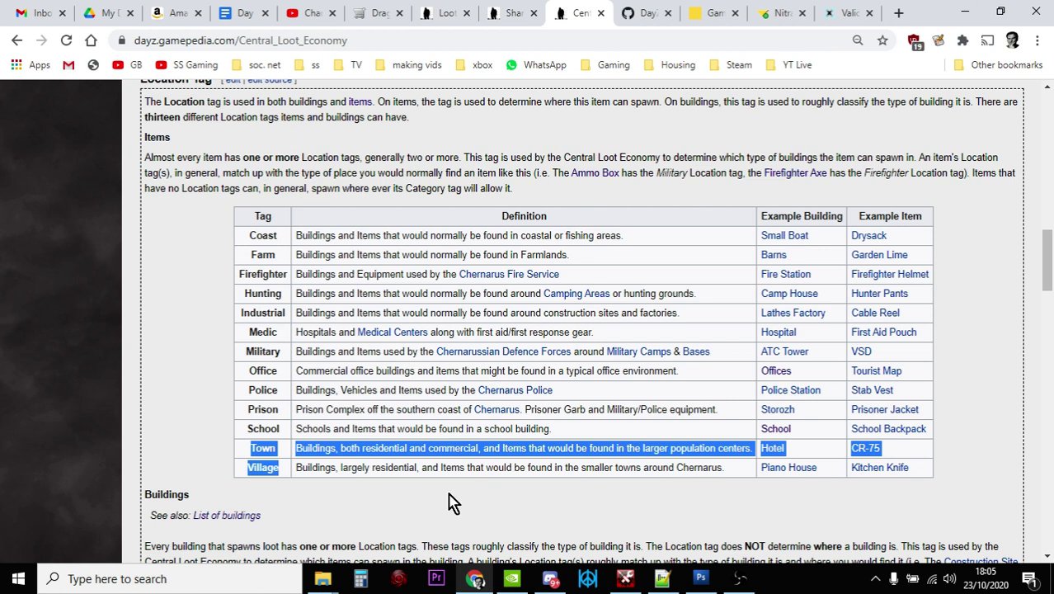
{"action": "left_click", "coordinate": [656, 584]}
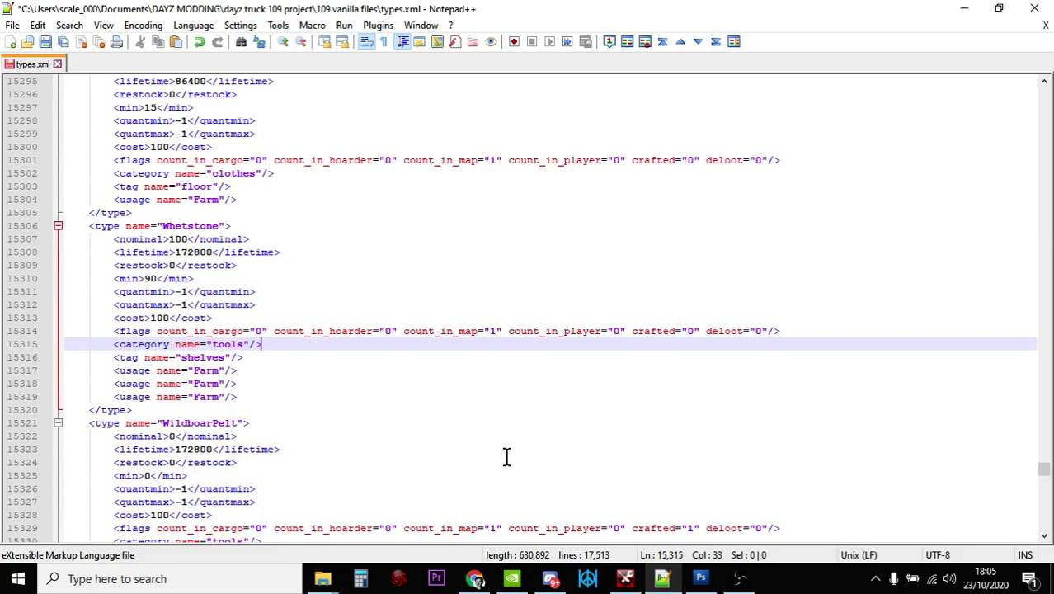
Replace Farm with Town in the second usage line and with Village in the third
{"action": "left_click", "coordinate": [219, 384]}
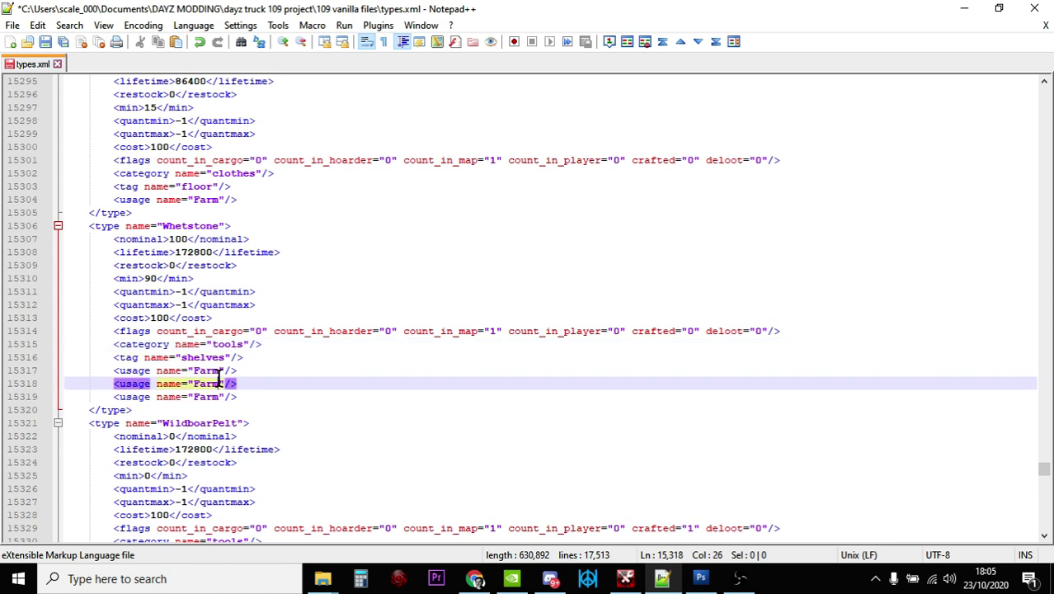
{"action": "key", "text": "BackSpace"}
{"action": "key", "text": "BackSpace"}
{"action": "key", "text": "BackSpace"}
{"action": "key", "text": "BackSpace"}
{"action": "type", "text": "Town"}
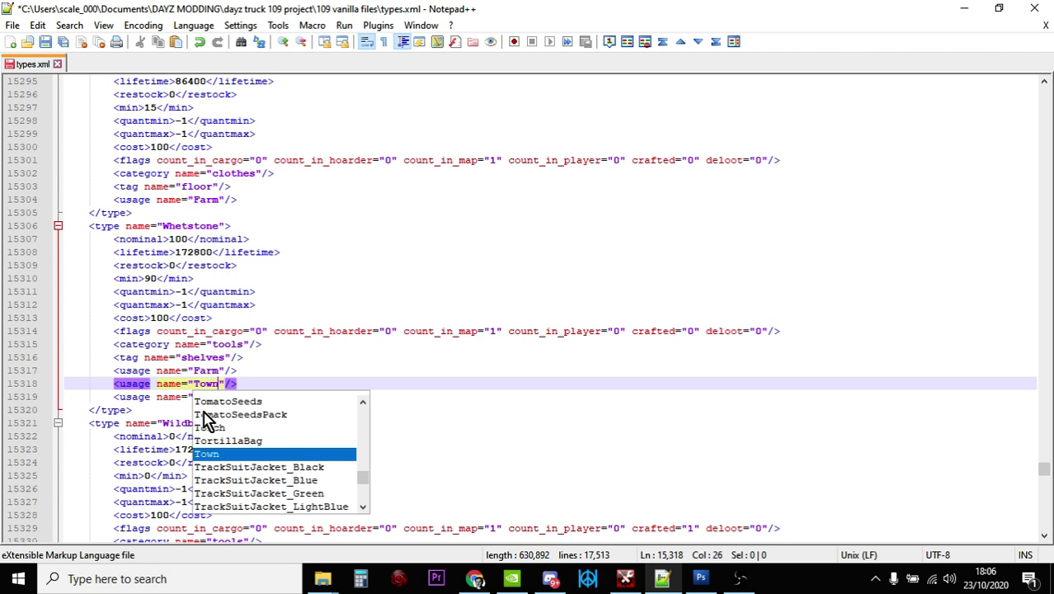
{"action": "left_click", "coordinate": [320, 380]}
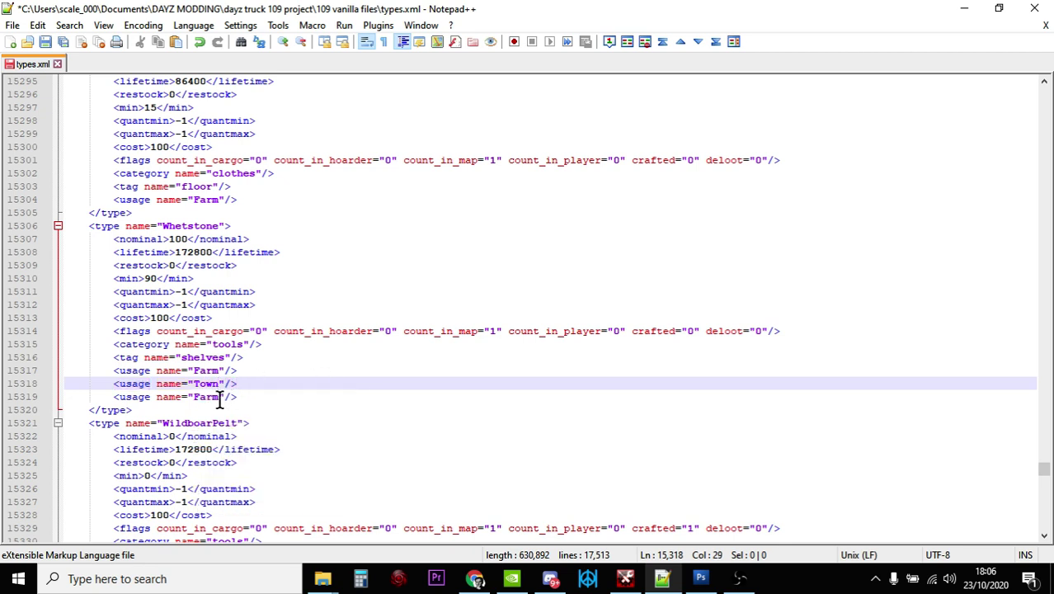
{"action": "left_click", "coordinate": [215, 399]}
{"action": "key", "text": "BackSpace"}
{"action": "key", "text": "BackSpace"}
{"action": "key", "text": "BackSpace"}
{"action": "key", "text": "BackSpace"}
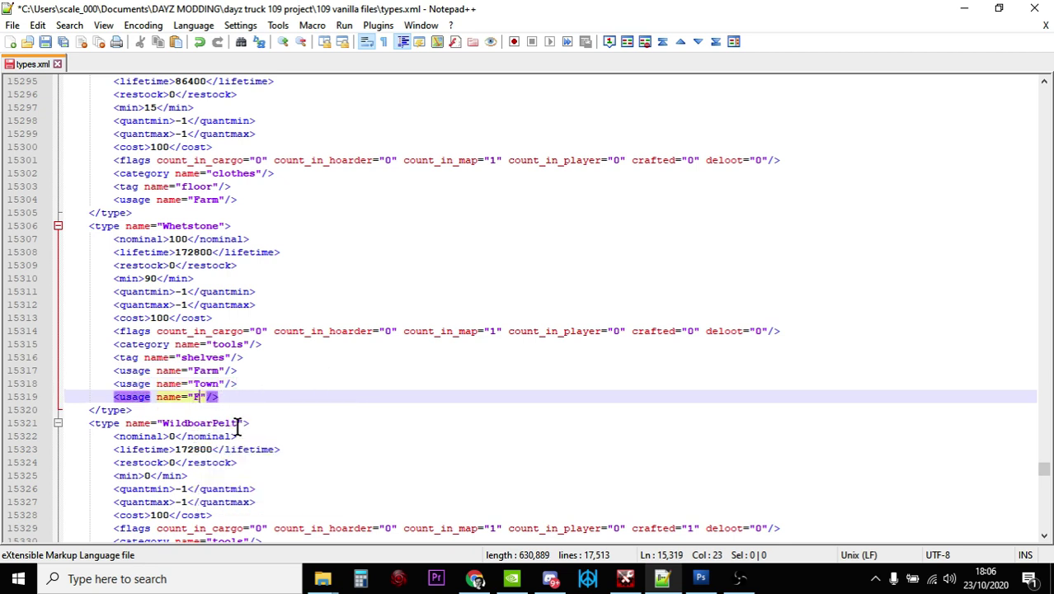
{"action": "type", "text": "Village"}
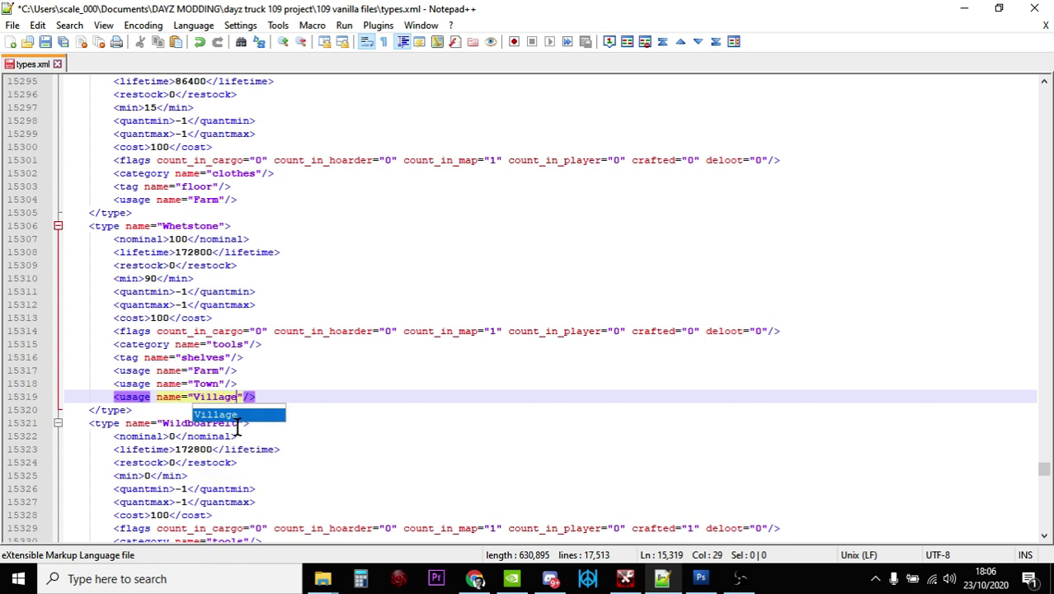
{"action": "left_click", "coordinate": [301, 394]}
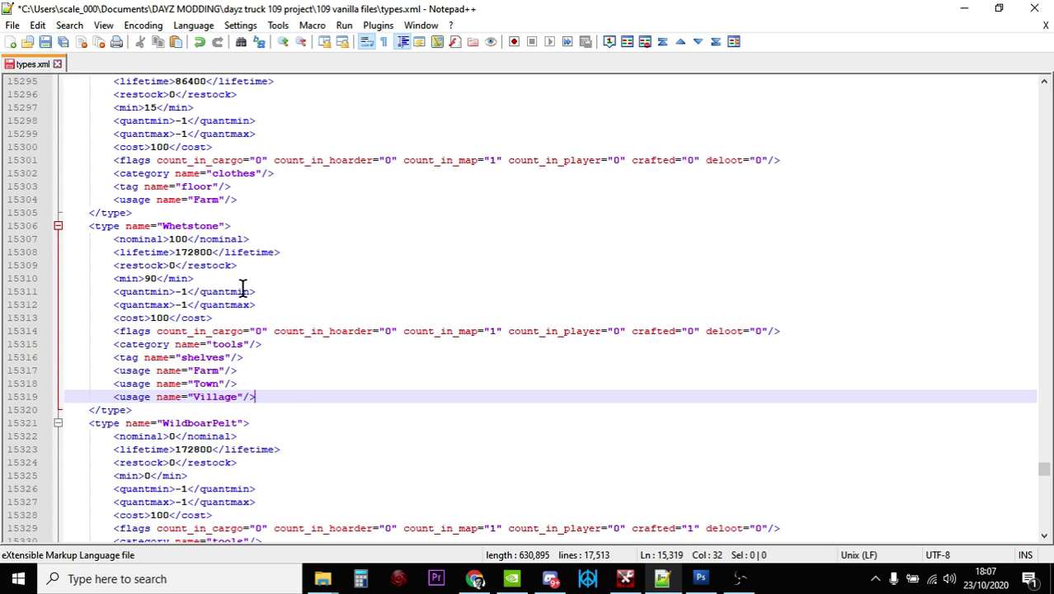
Bring up xmlvalidation.com's empty input box, then return to the Nitrado file browser listing types.xml
{"action": "left_click", "coordinate": [475, 578]}
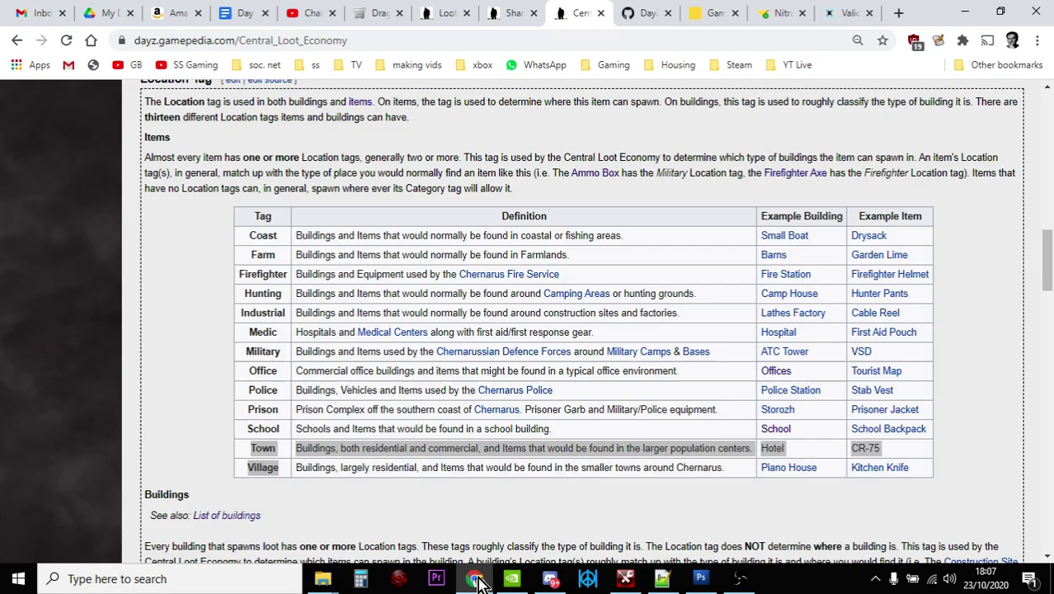
{"action": "left_click", "coordinate": [846, 14]}
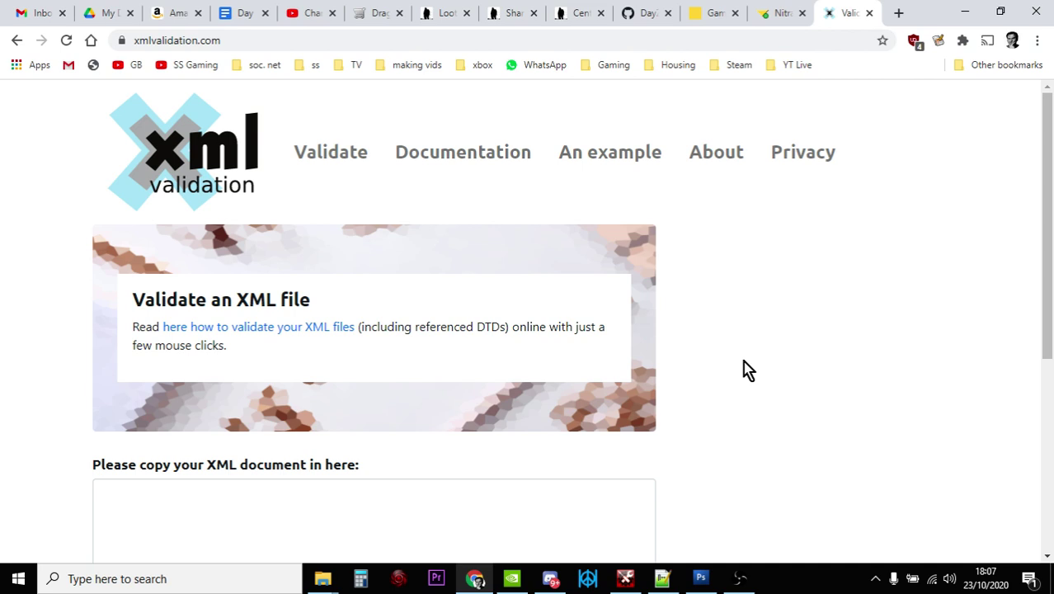
{"action": "scroll", "coordinate": [755, 339], "scroll_direction": "down", "scroll_amount": 2}
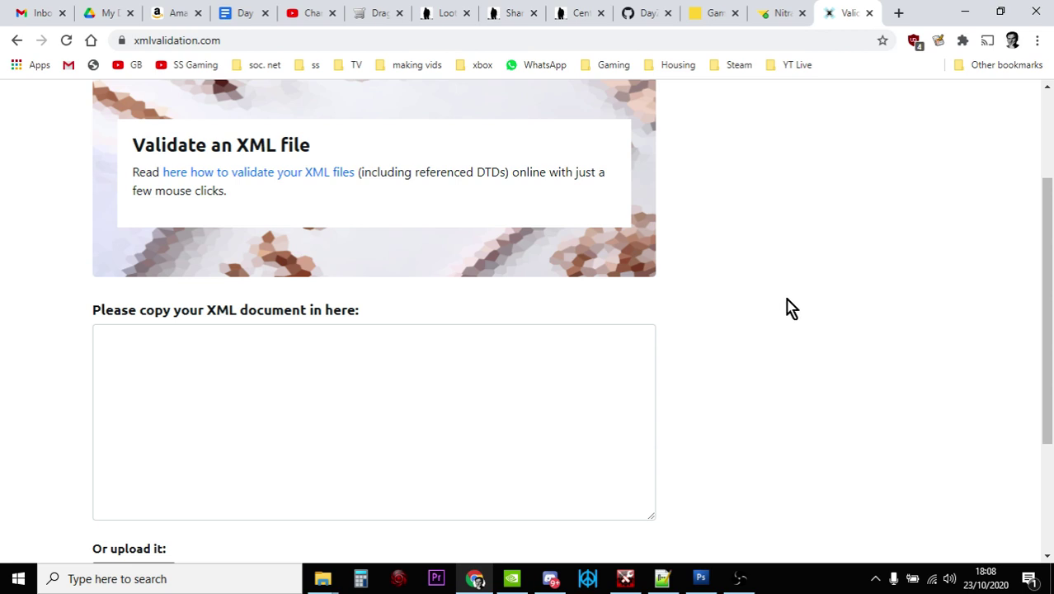
{"action": "left_click", "coordinate": [774, 25]}
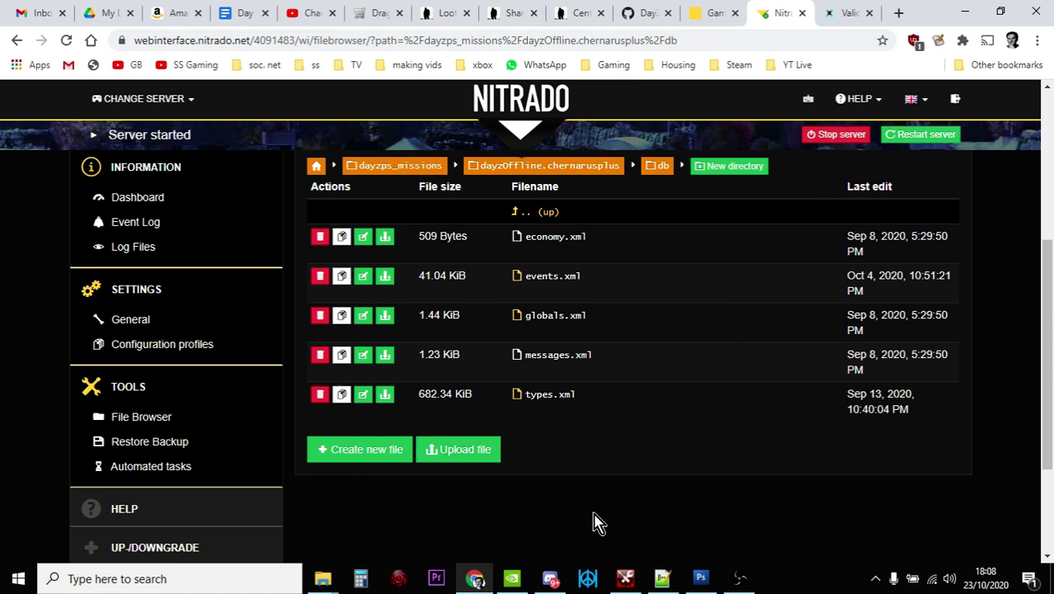
Switch to the DayZ Wiki Sharpening Stone article, which lists Farm as its location
{"action": "left_click", "coordinate": [509, 16]}
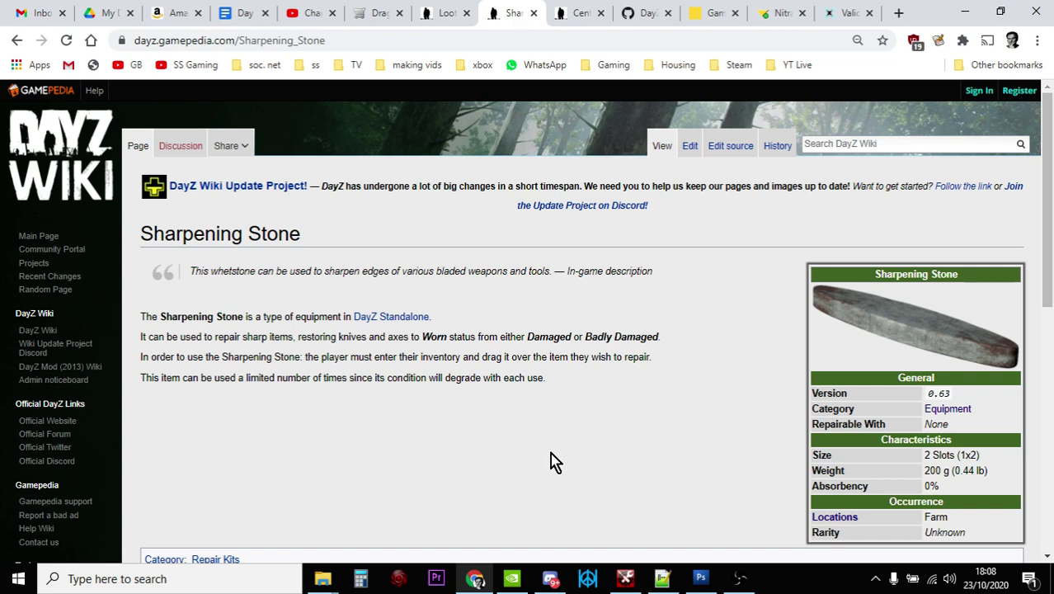